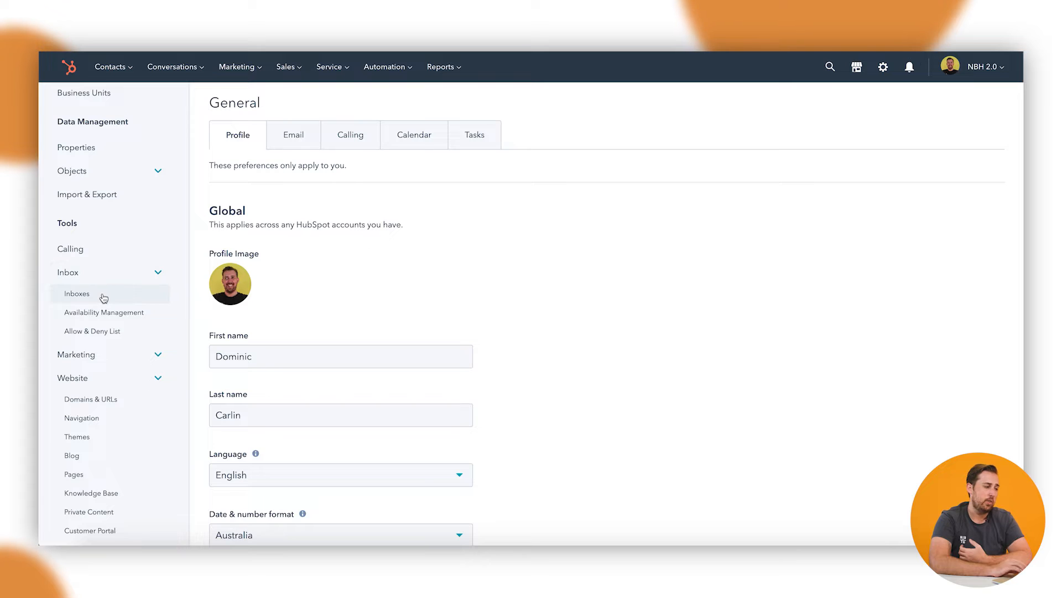
# Step: Open the inbox's ticket SLA settings and apply the SLAs based on working hours
pyautogui.click(77, 294)
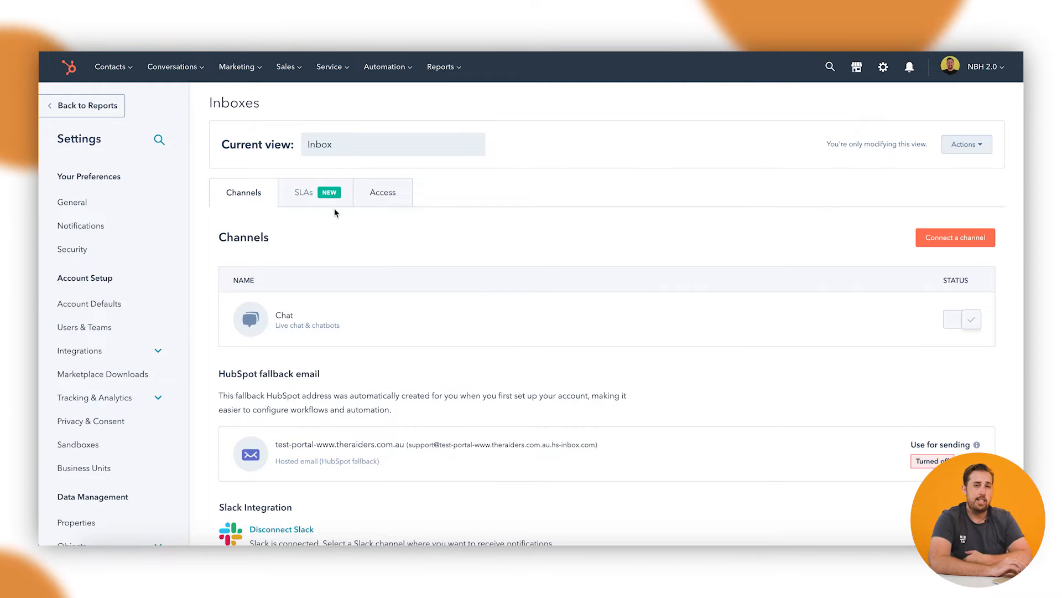
pyautogui.click(302, 197)
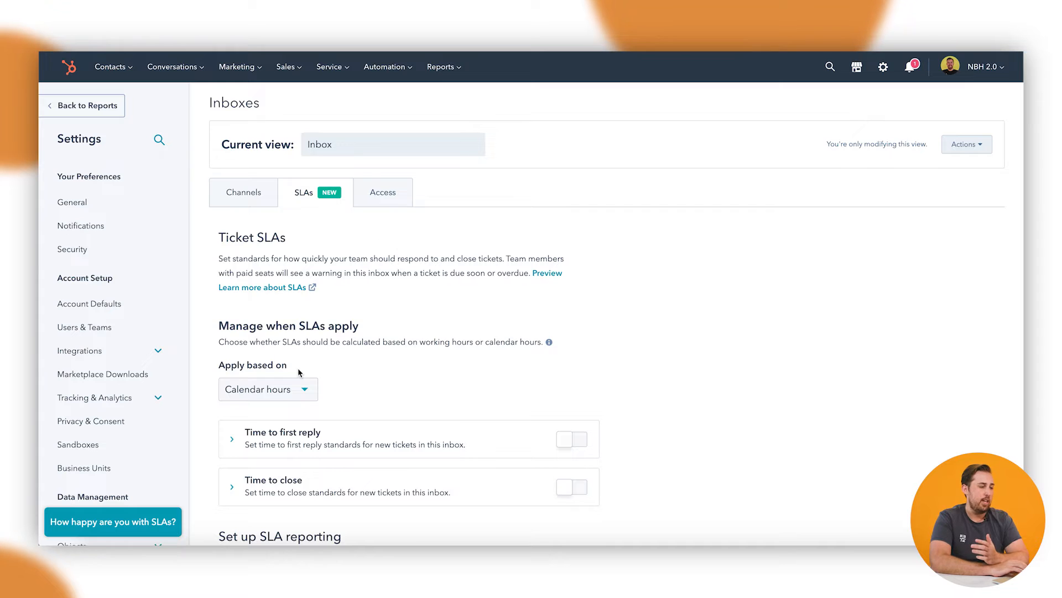
pyautogui.scroll(-1, 316, 338)
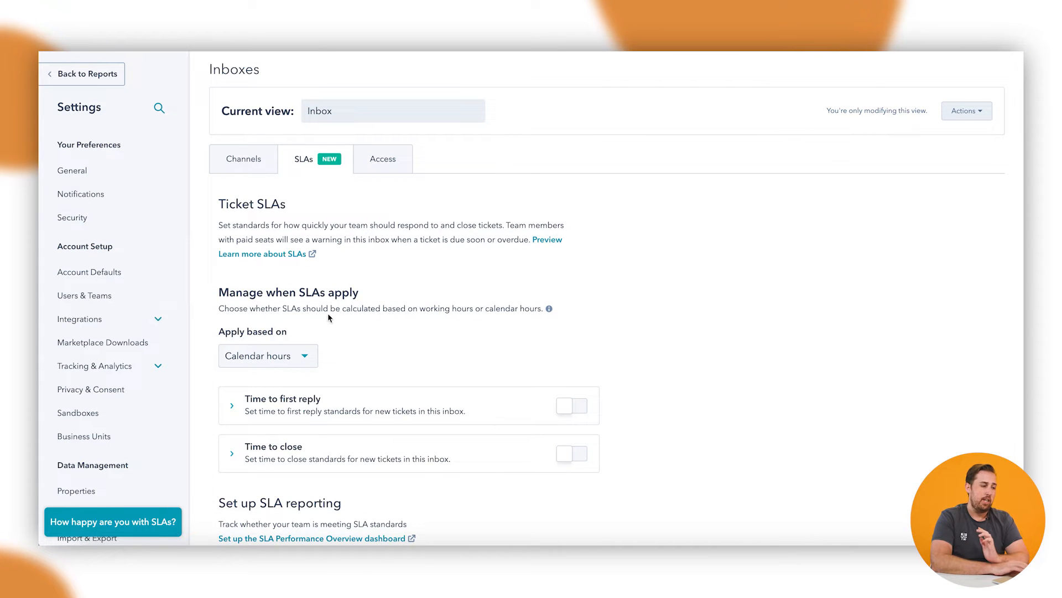
pyautogui.click(289, 357)
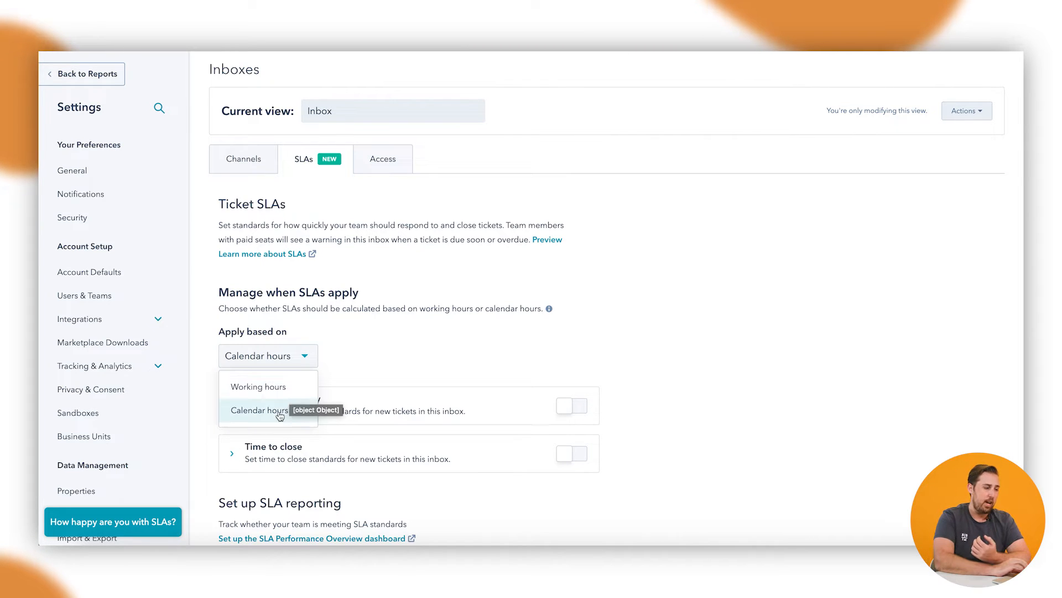
pyautogui.click(277, 412)
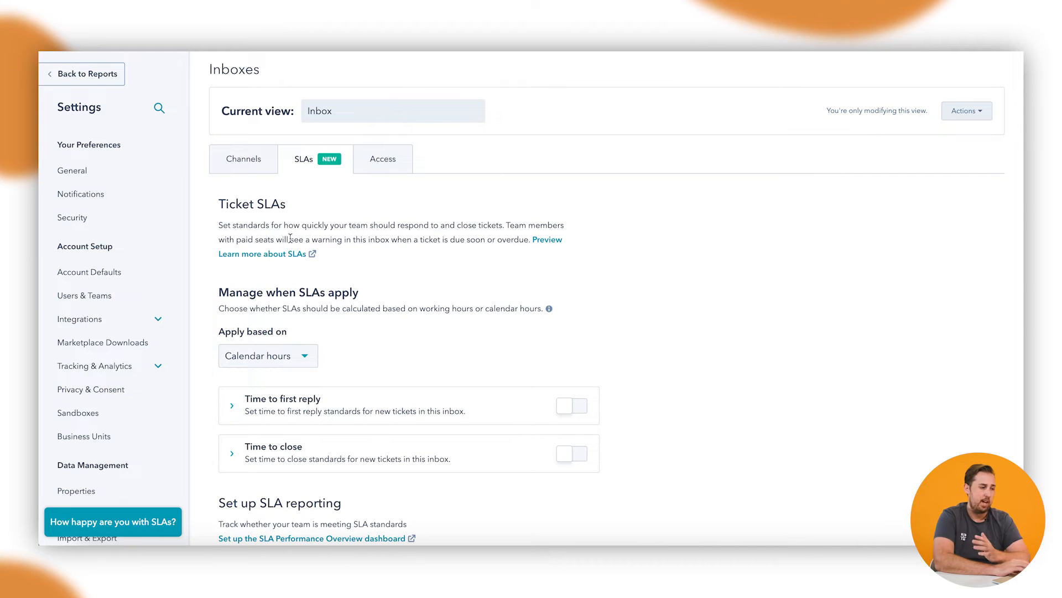
pyautogui.click(272, 370)
pyautogui.click(271, 386)
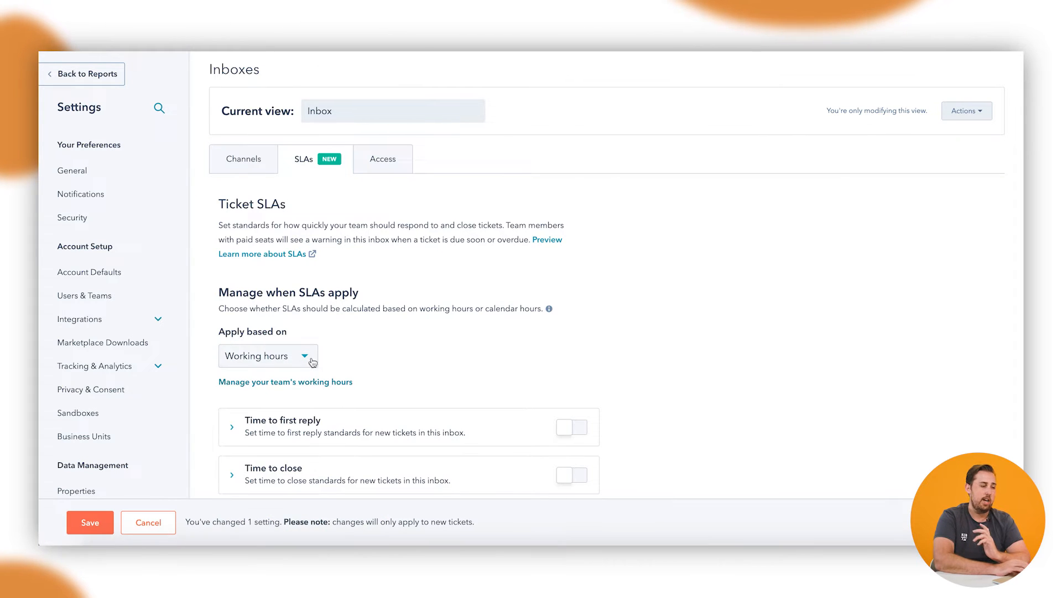
# Step: Add Saturday hours from 9:00 AM to 12:00 PM to the team's working hours and save them
pyautogui.click(283, 382)
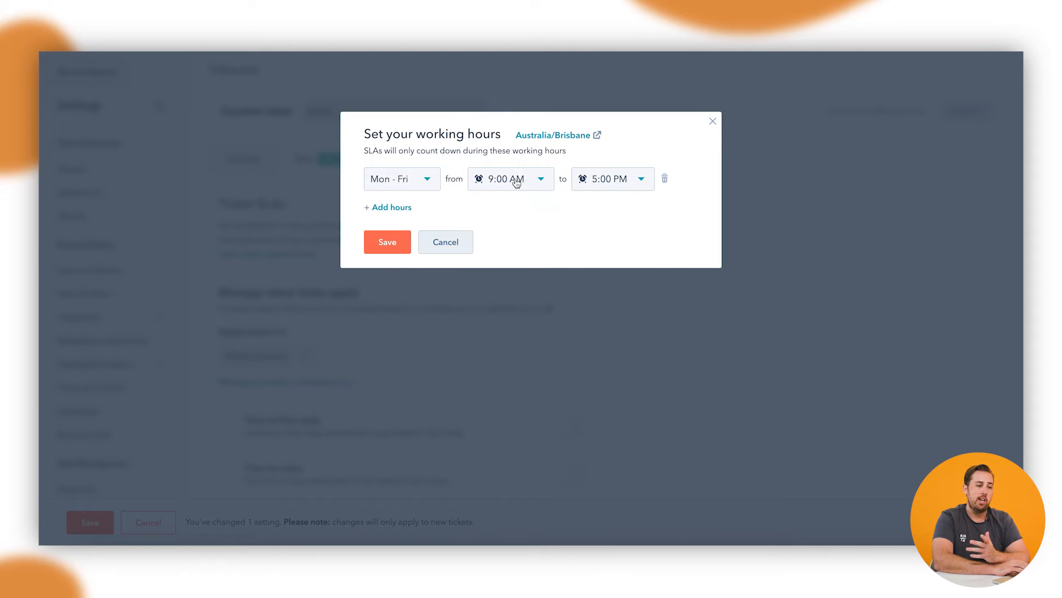
pyautogui.click(387, 208)
pyautogui.click(404, 217)
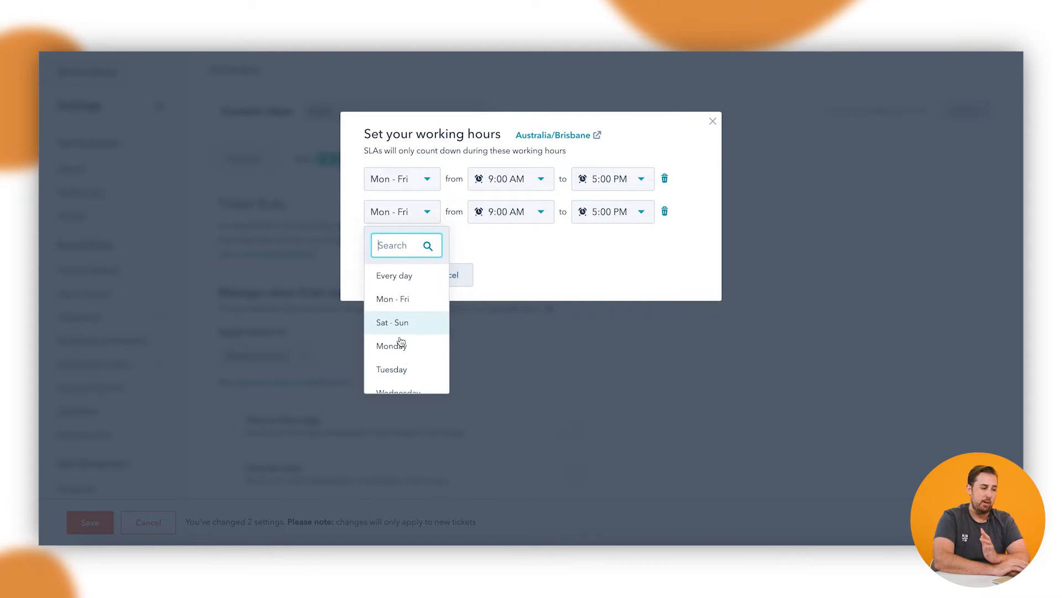
pyautogui.scroll(-2, 405, 348)
pyautogui.click(400, 357)
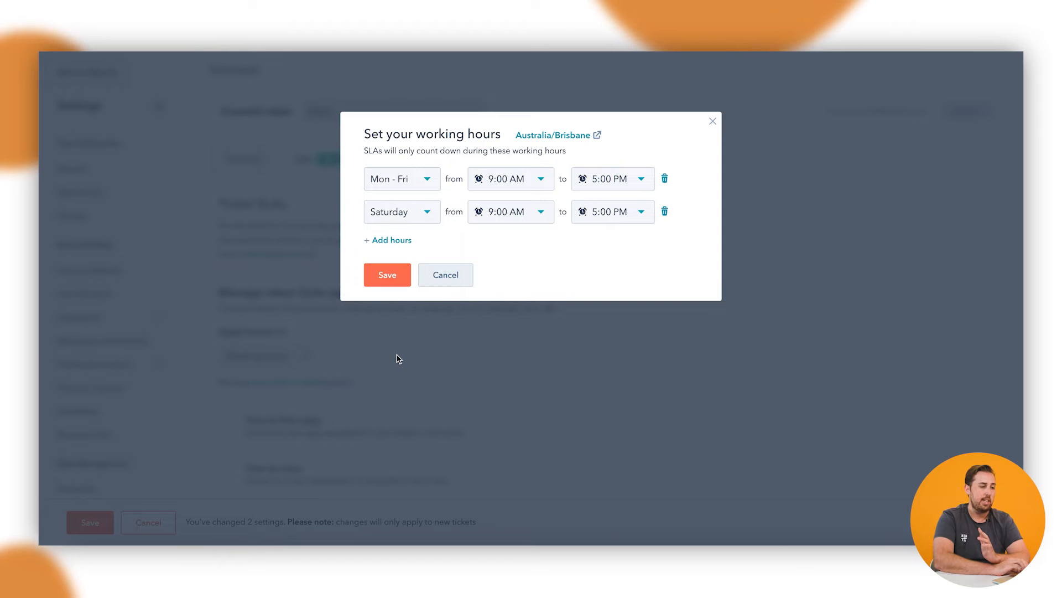
pyautogui.click(624, 214)
pyautogui.scroll(3, 599, 343)
pyautogui.click(603, 294)
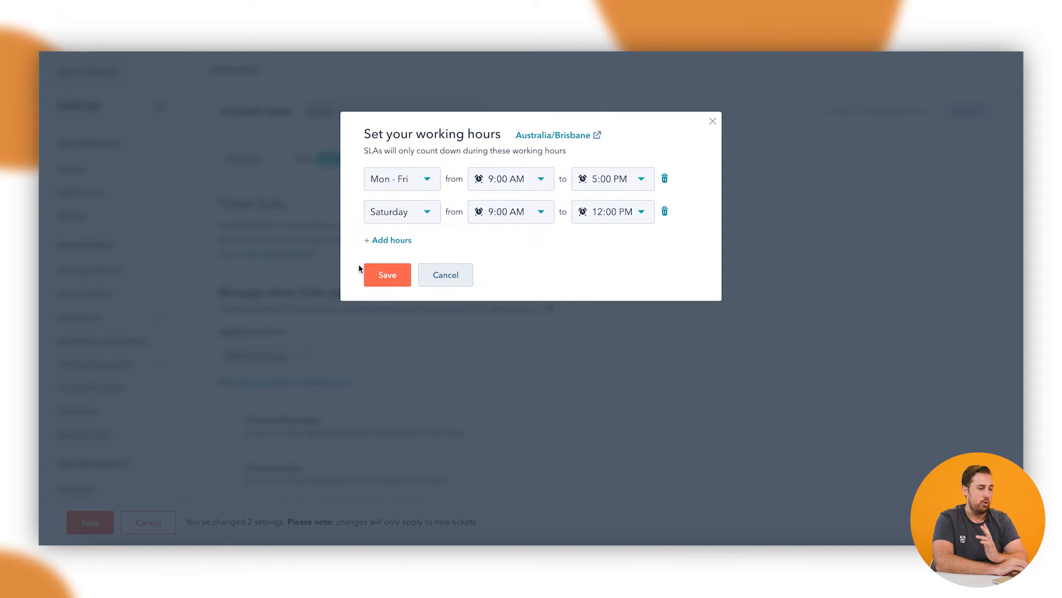
pyautogui.click(400, 274)
# Step: Turn on the time to first reply SLA for new tickets in this inbox
pyautogui.scroll(-2, 479, 293)
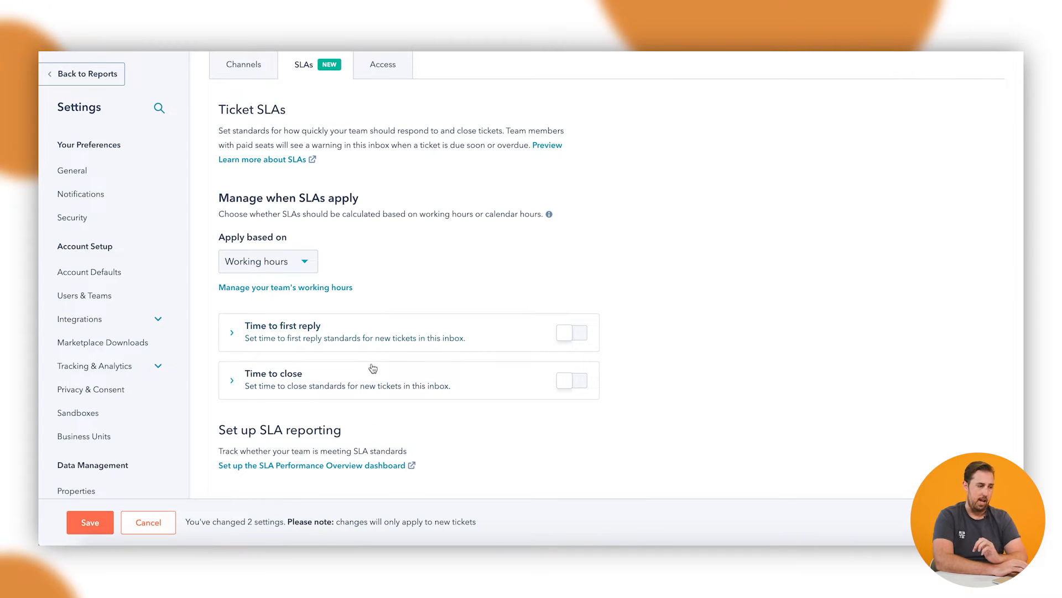
pyautogui.click(572, 336)
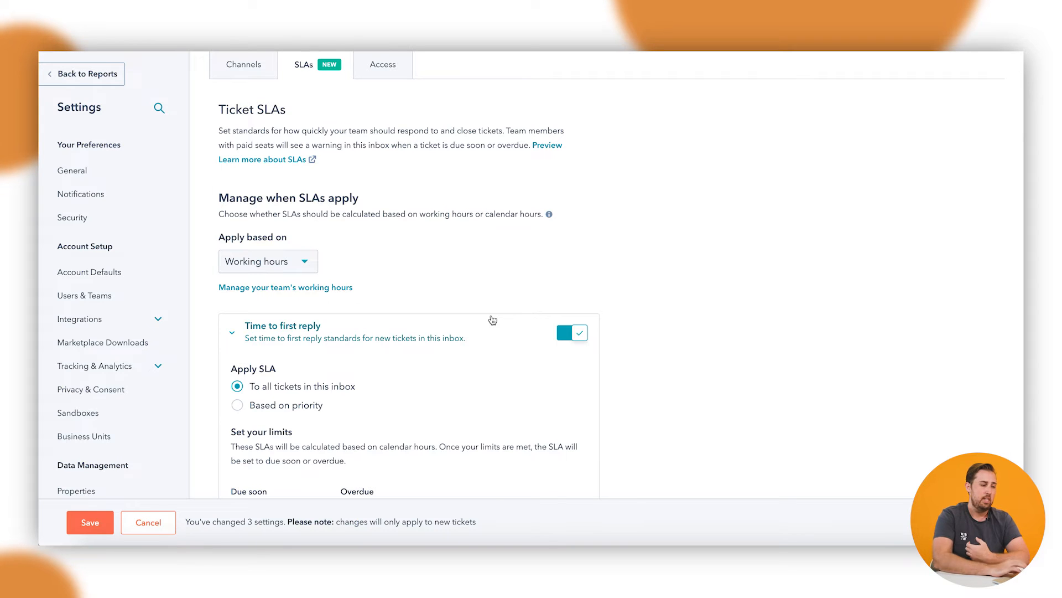
pyautogui.scroll(-3, 397, 355)
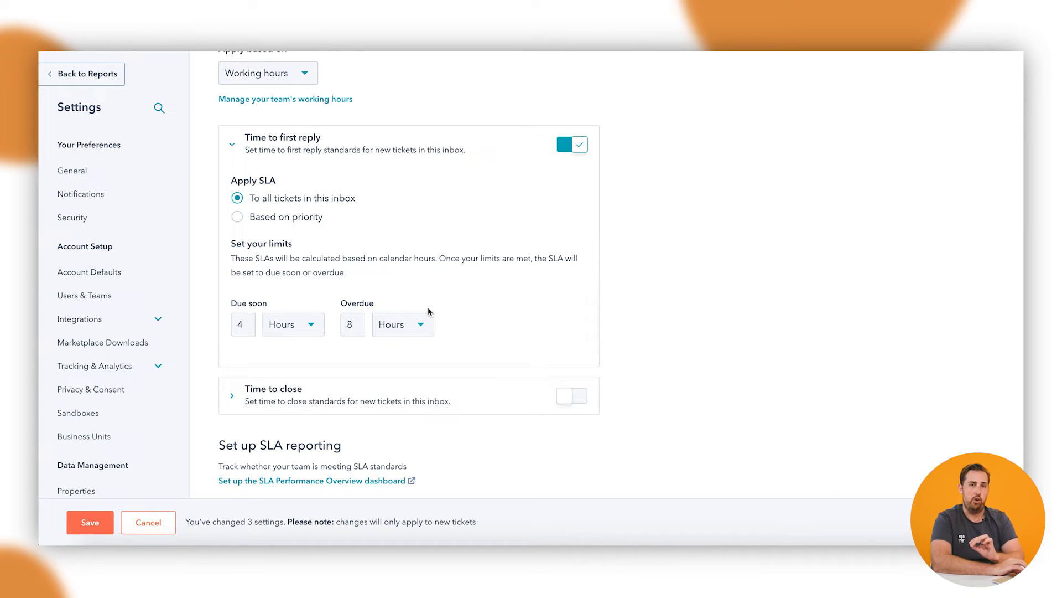
# Step: Set the first-reply limits for all tickets to due soon at 2 hours and overdue at 3 hours
pyautogui.click(242, 324)
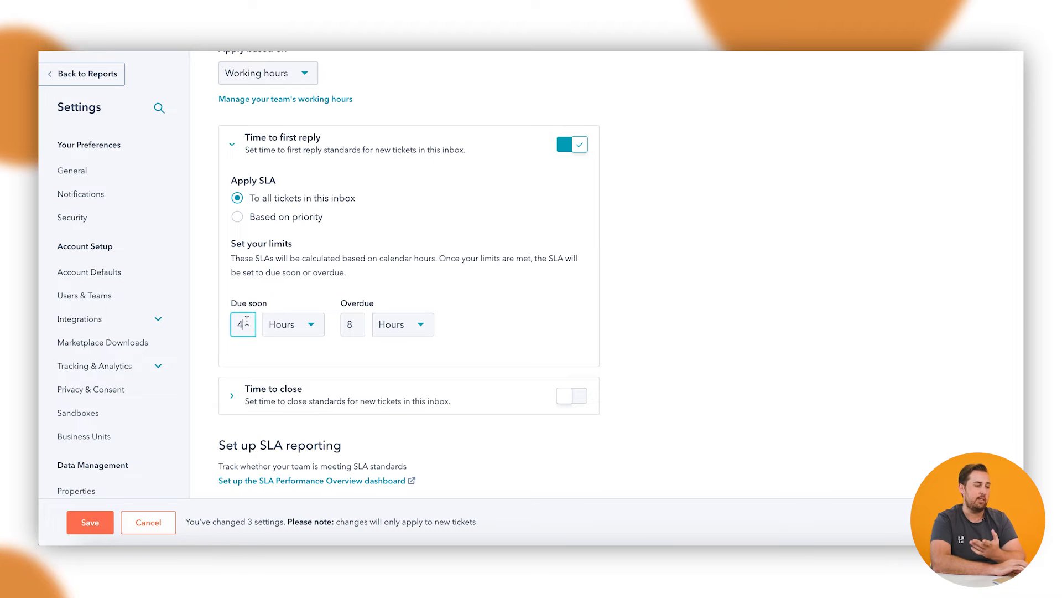
pyautogui.press('BackSpace')
pyautogui.write('2')
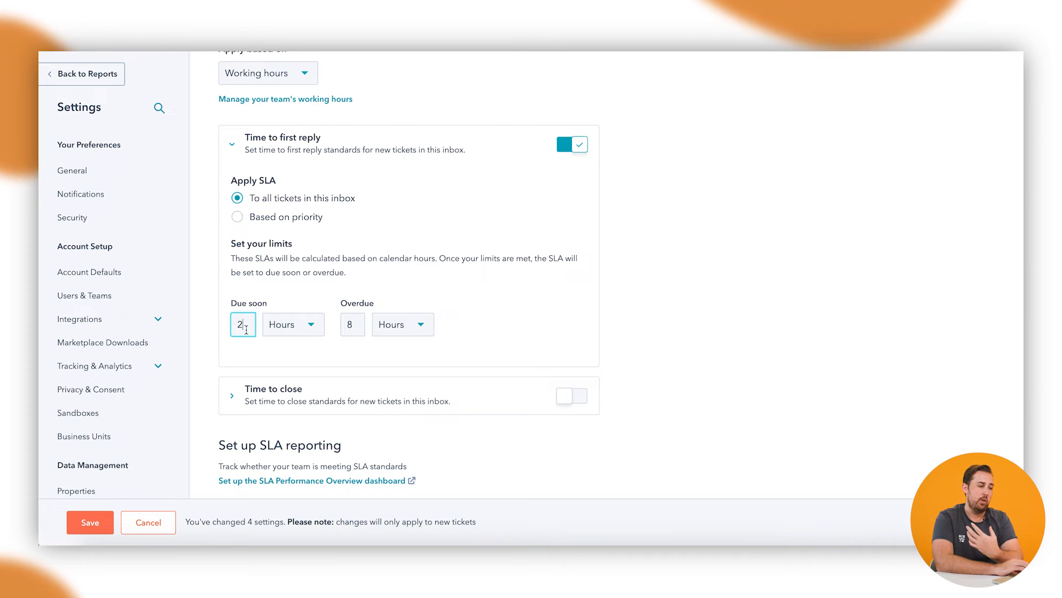
pyautogui.press('Tab')
pyautogui.press('Tab')
pyautogui.write('3')
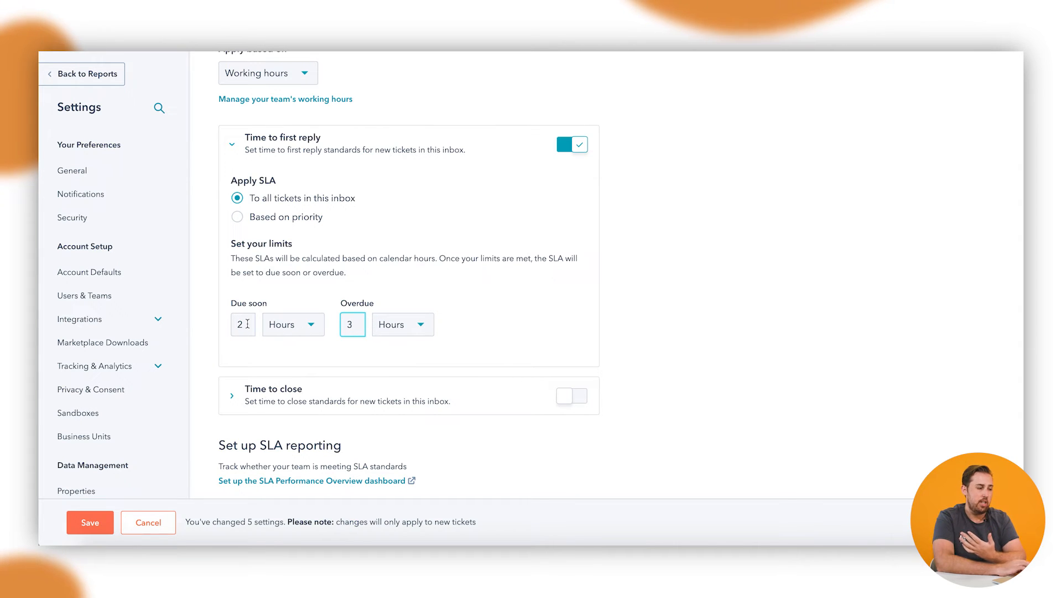
# Step: Set the first-reply limits for all tickets to due soon at 30 minutes and overdue at 7 days
pyautogui.click(308, 328)
pyautogui.click(303, 361)
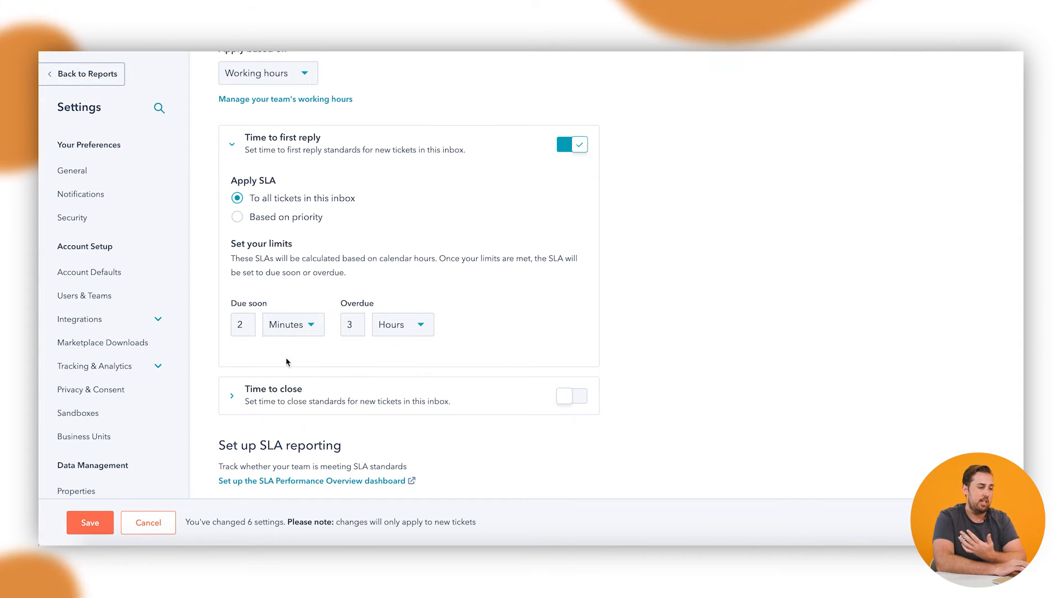
pyautogui.doubleClick(241, 326)
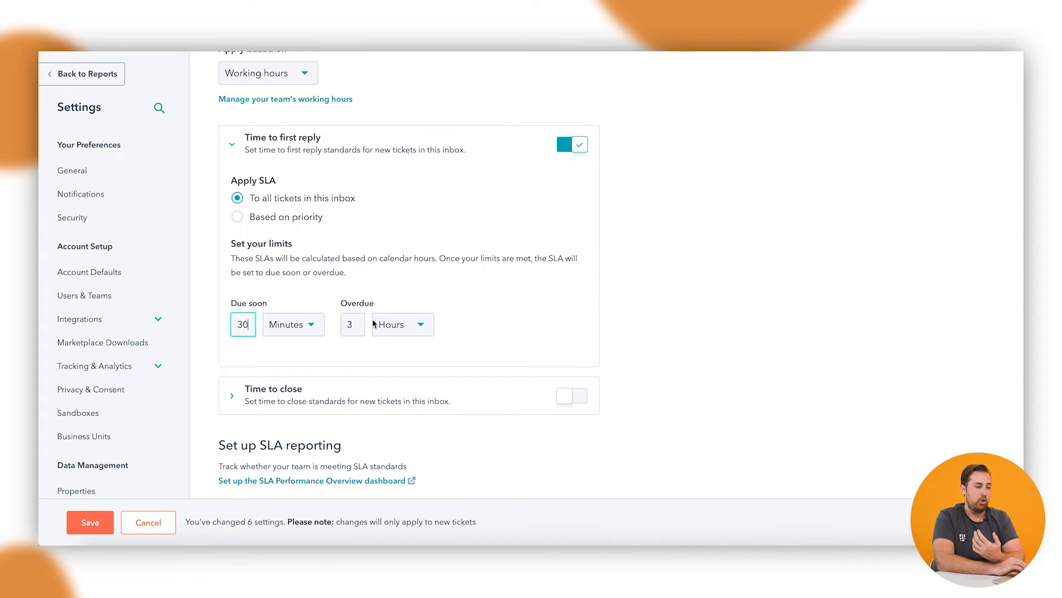
pyautogui.write('30')
pyautogui.click(423, 324)
pyautogui.click(414, 398)
pyautogui.doubleClick(358, 321)
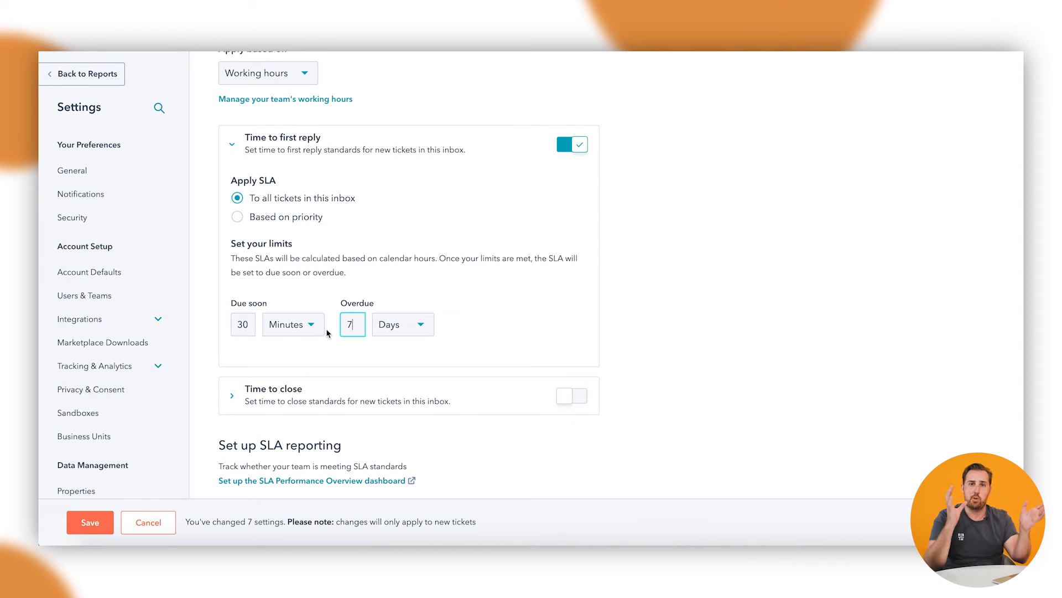
# Step: Apply the first-reply SLA based on priority and set the low-priority overdue limit to 1 day
pyautogui.click(271, 219)
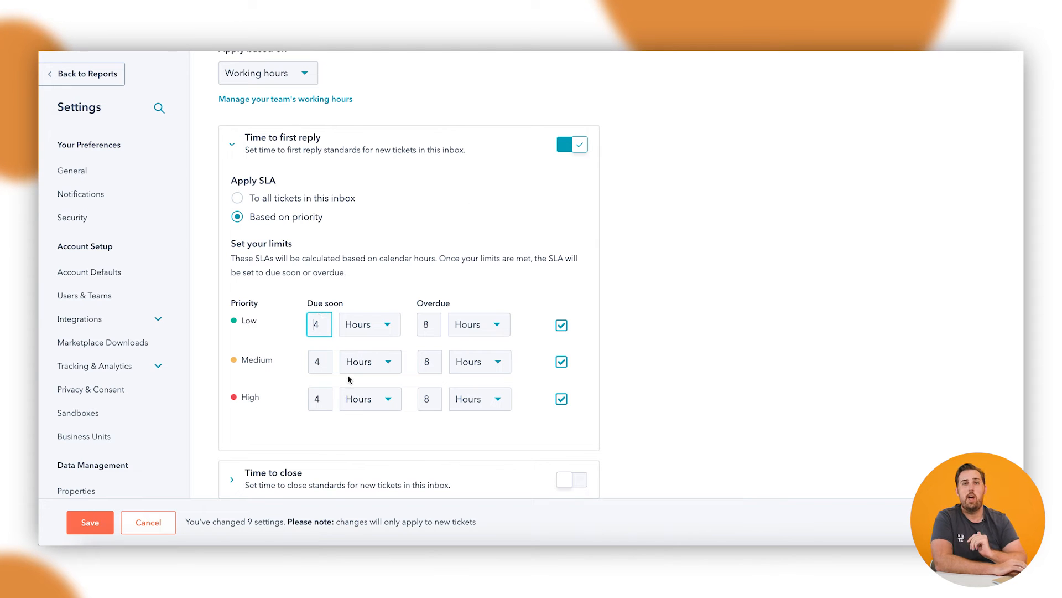
pyautogui.click(430, 322)
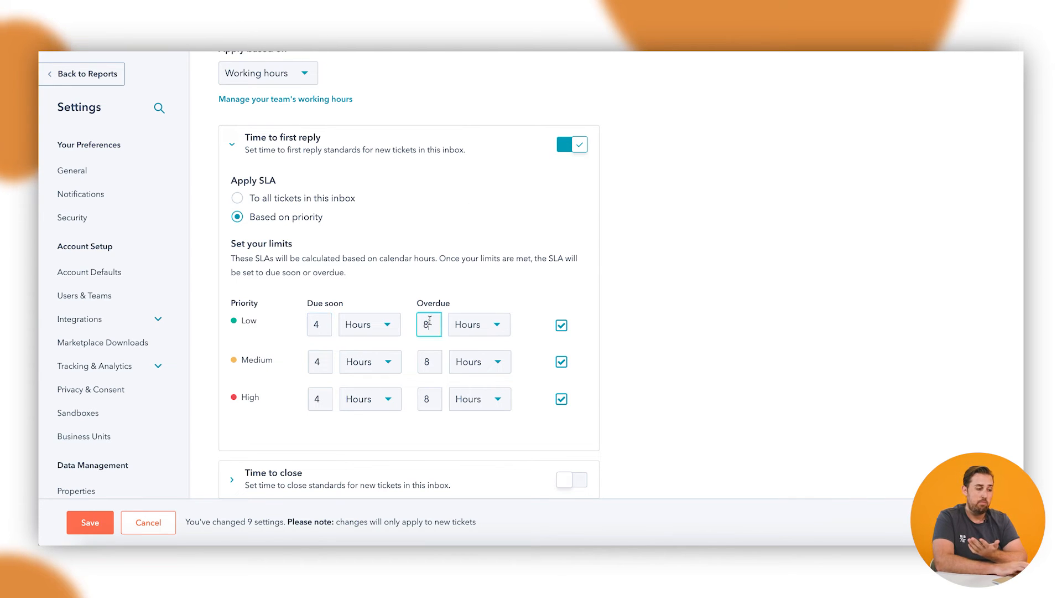
pyautogui.press('BackSpace')
pyautogui.write('1')
pyautogui.click(469, 325)
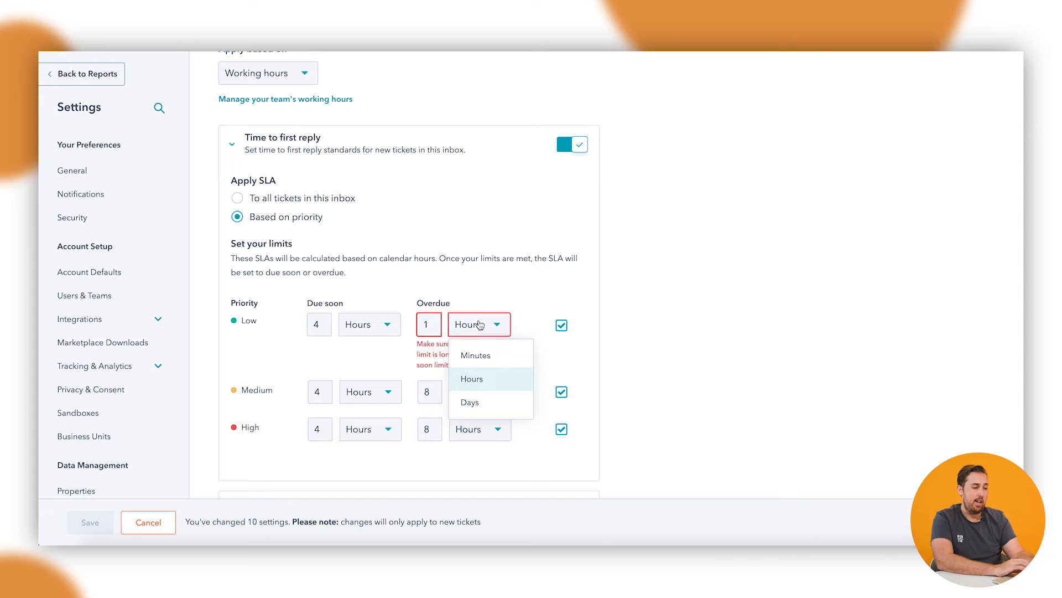
pyautogui.click(470, 401)
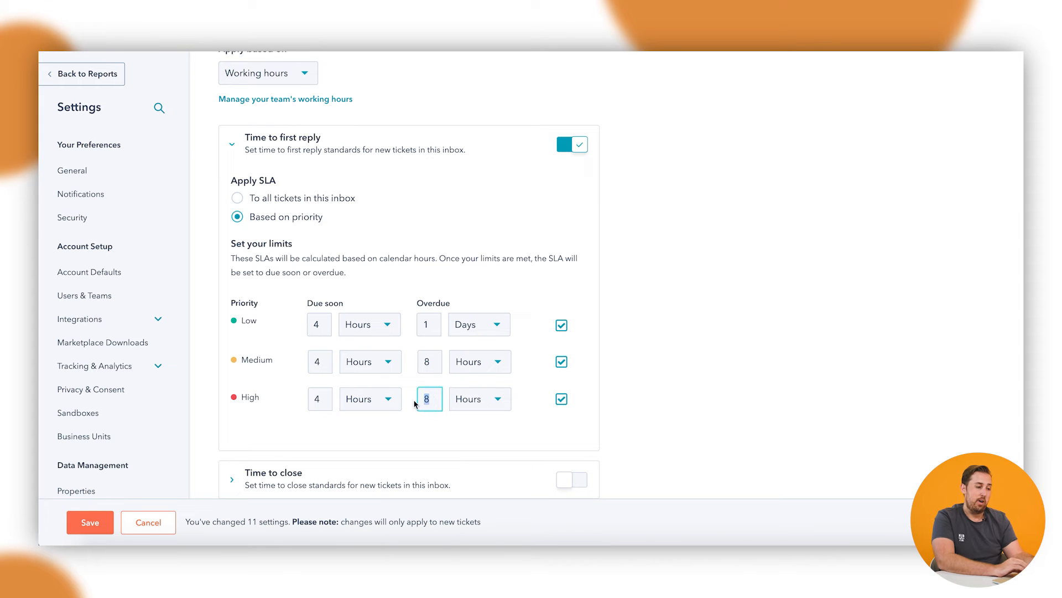
# Step: Set the high-priority first-reply limits to due soon at 1 hour and overdue at 2 hours
pyautogui.write('2')
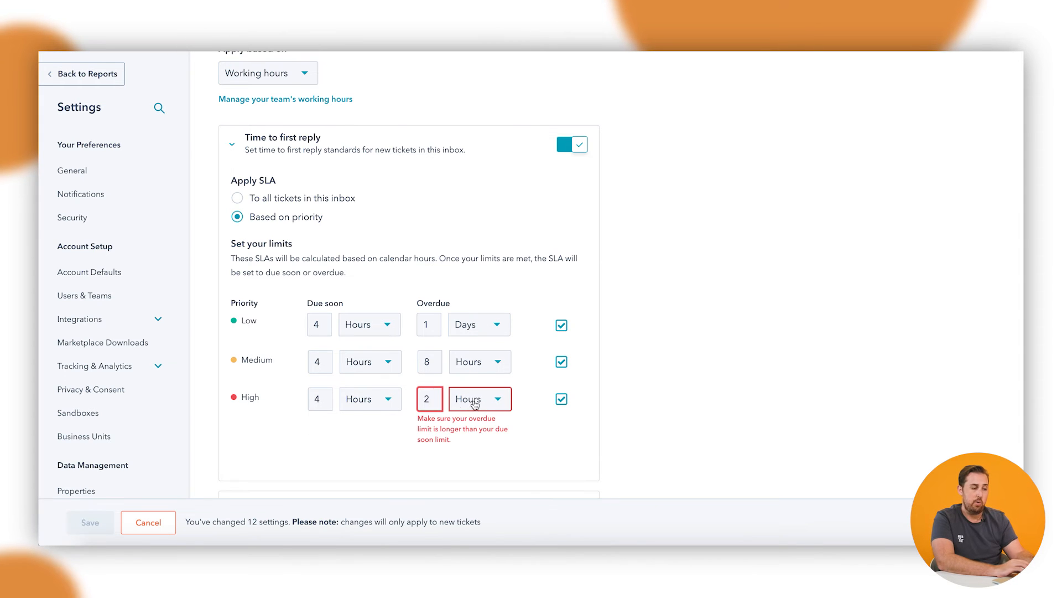
pyautogui.doubleClick(316, 397)
pyautogui.write('1')
pyautogui.click(641, 341)
# Step: Expand the time to close SLA and turn it on for new tickets in this inbox
pyautogui.scroll(-2, 544, 230)
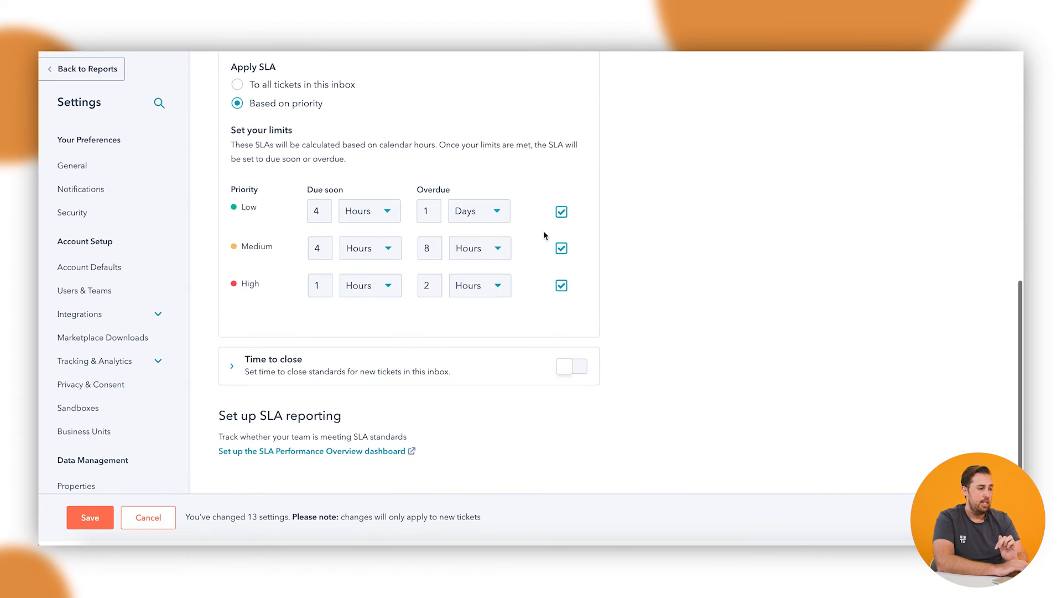
pyautogui.click(265, 382)
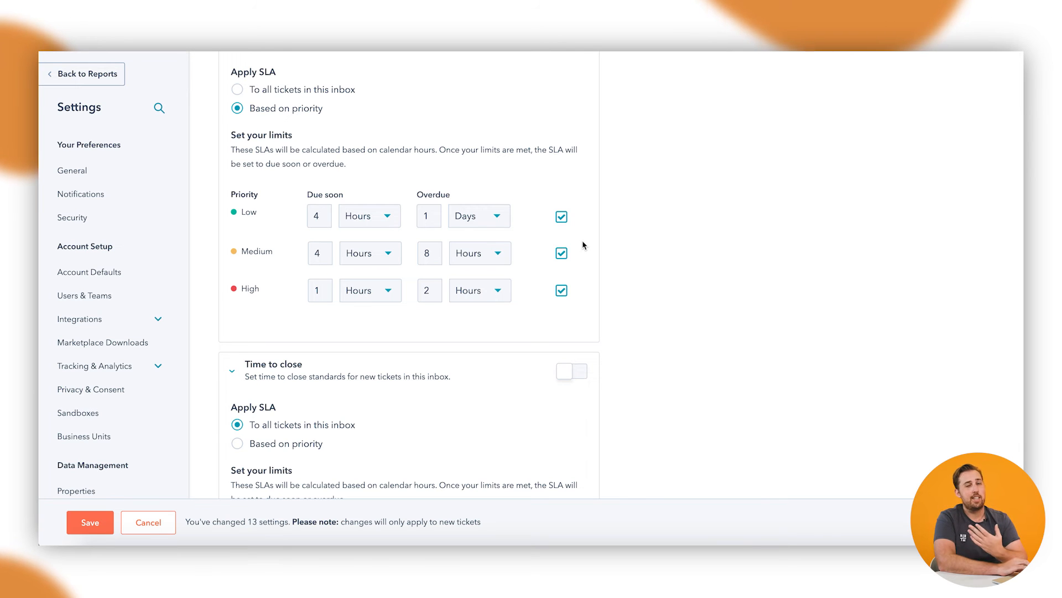
pyautogui.scroll(-4, 409, 249)
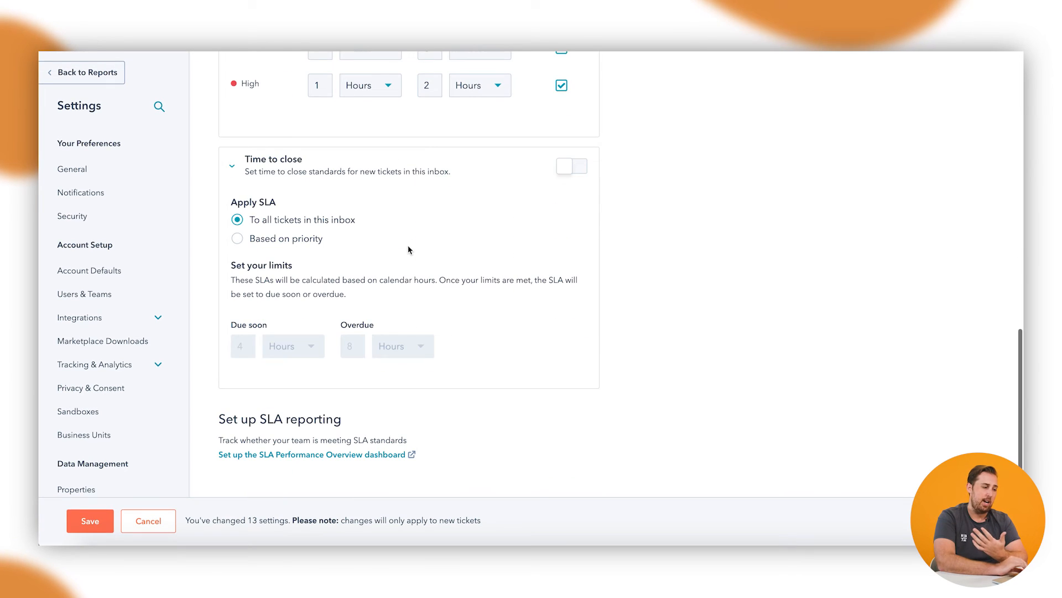
pyautogui.click(567, 171)
# Step: Set the time to close limits for all tickets to due soon at 3 days and overdue at 5 days
pyautogui.click(277, 435)
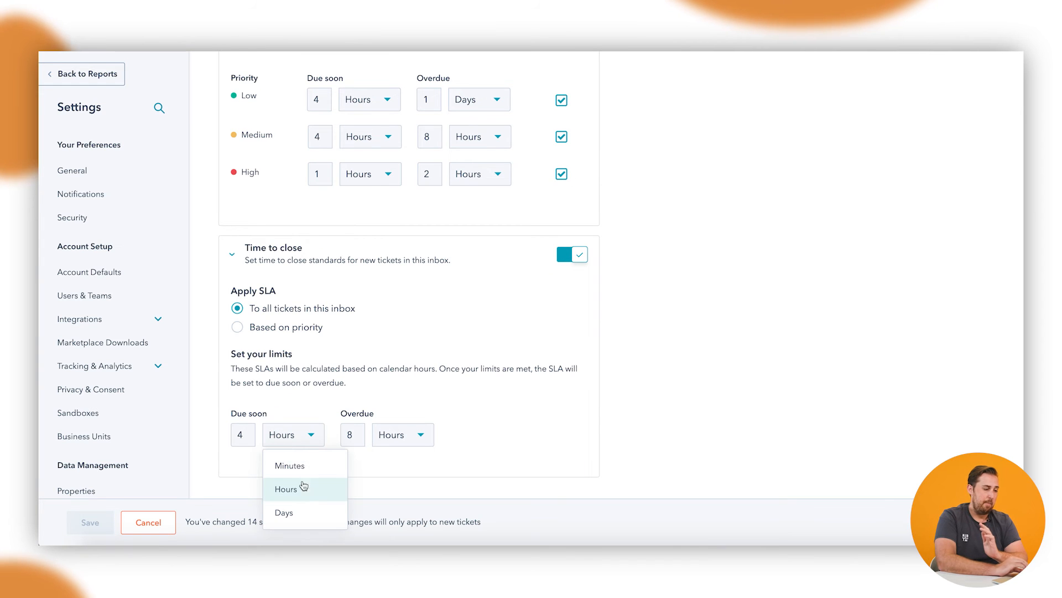
pyautogui.click(284, 512)
pyautogui.doubleClick(240, 435)
pyautogui.write('3')
pyautogui.click(390, 439)
pyautogui.doubleClick(353, 347)
pyautogui.write('5')
pyautogui.click(550, 359)
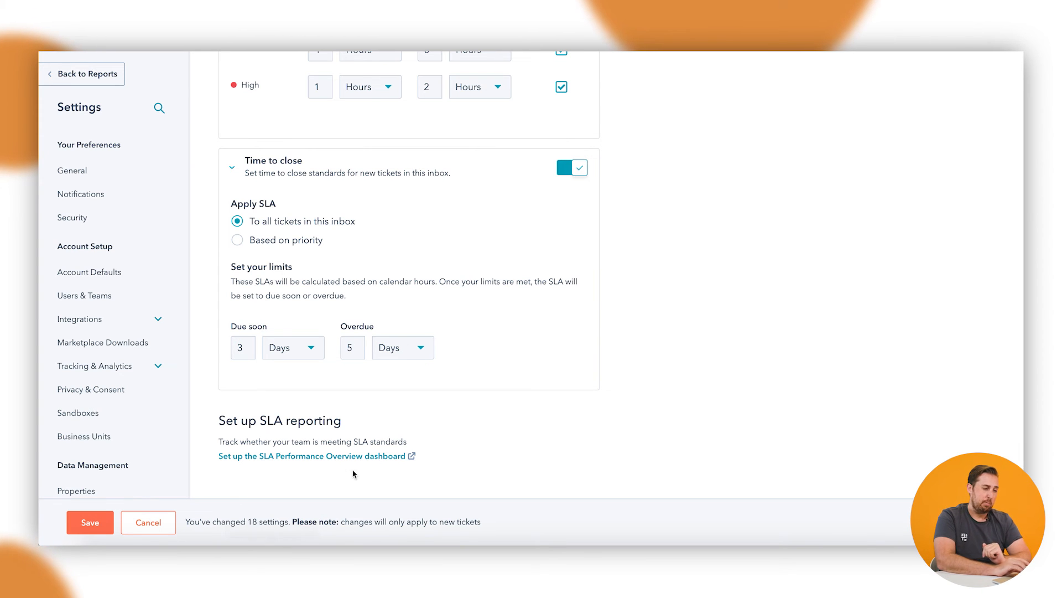
# Step: Open the setup for the SLA Performance Overview dashboard
pyautogui.click(343, 457)
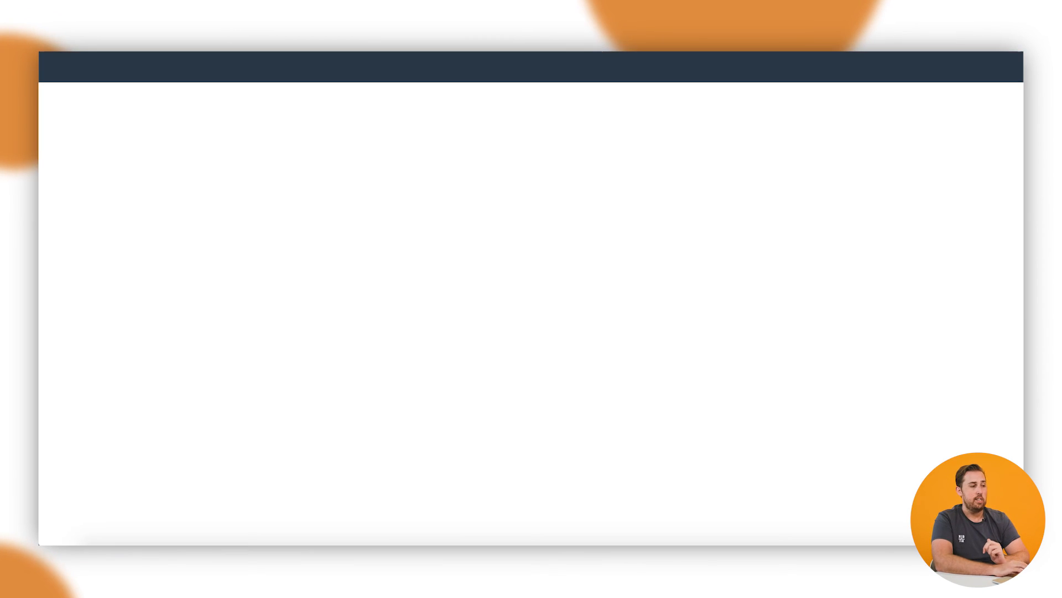